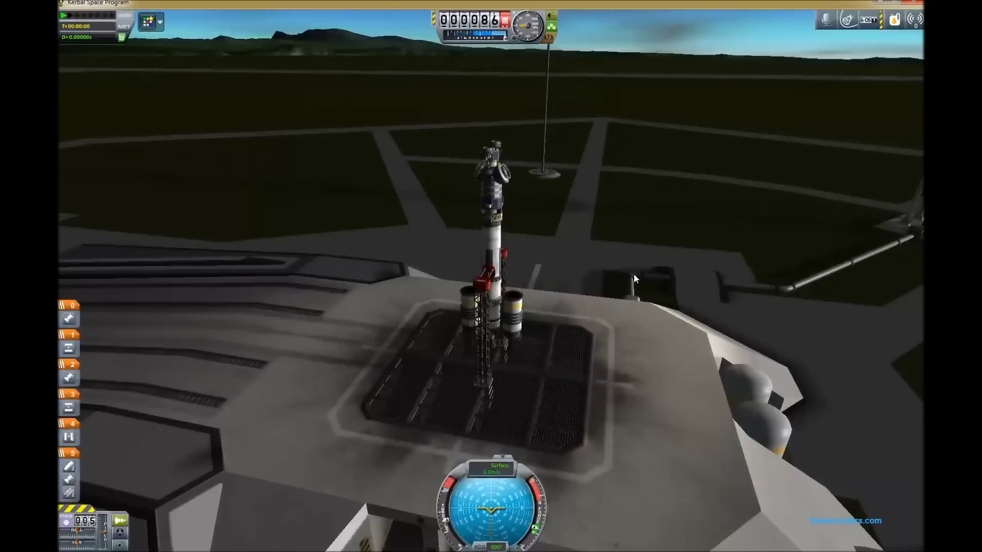
Open the kOS control window and toggle the telnet server setting, leaving it enabled
left_click(867, 25)
mouse_move(870, 22)
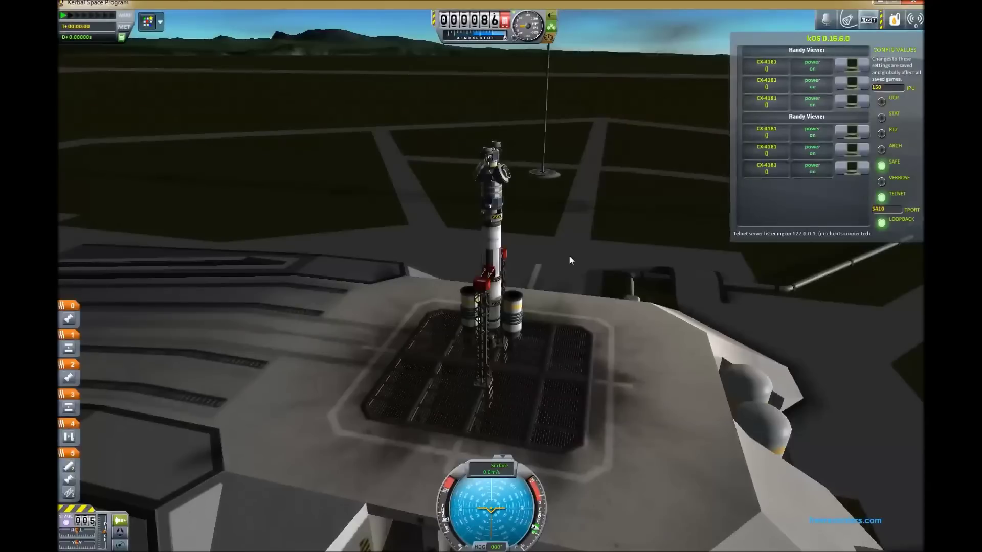
left_click(881, 198)
left_click(881, 199)
left_click(881, 199)
left_click(881, 199)
Launch PuTTY and open a Telnet connection to 127.0.0.1 on port 5410, placing the session window clear of the kOS window
key("super")
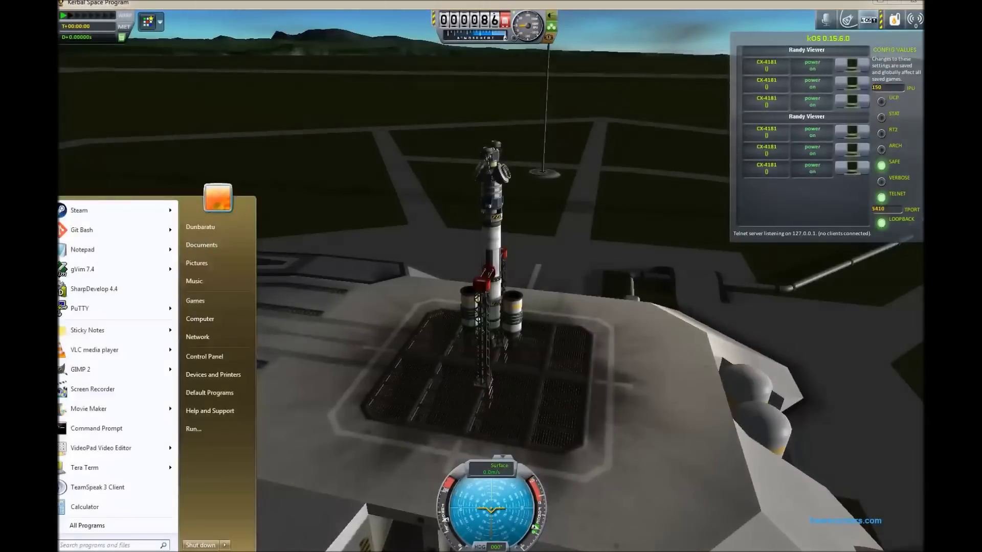
left_click(125, 307)
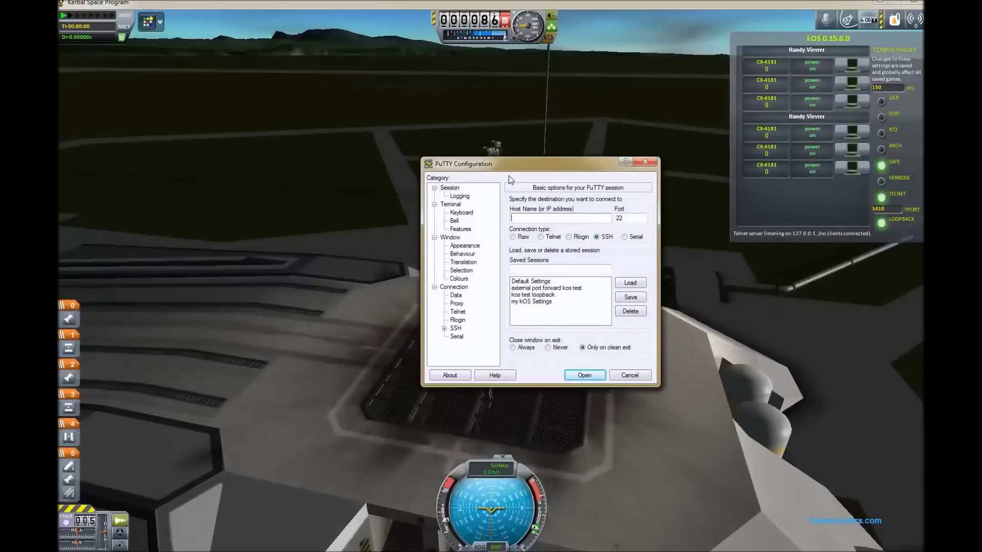
left_click_drag(511, 165, 567, 241)
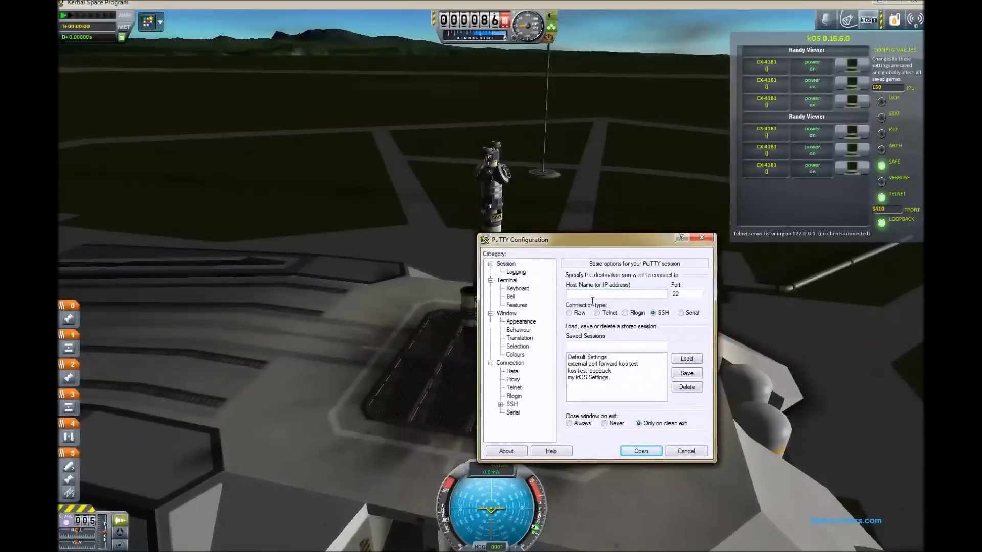
type("127.0.0.1")
left_click(596, 313)
type("5410")
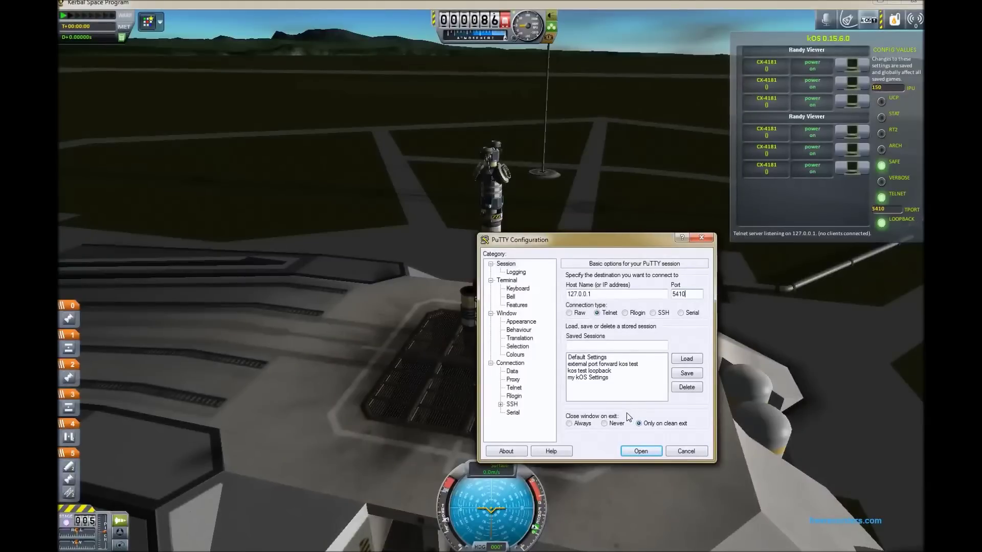
left_click(640, 451)
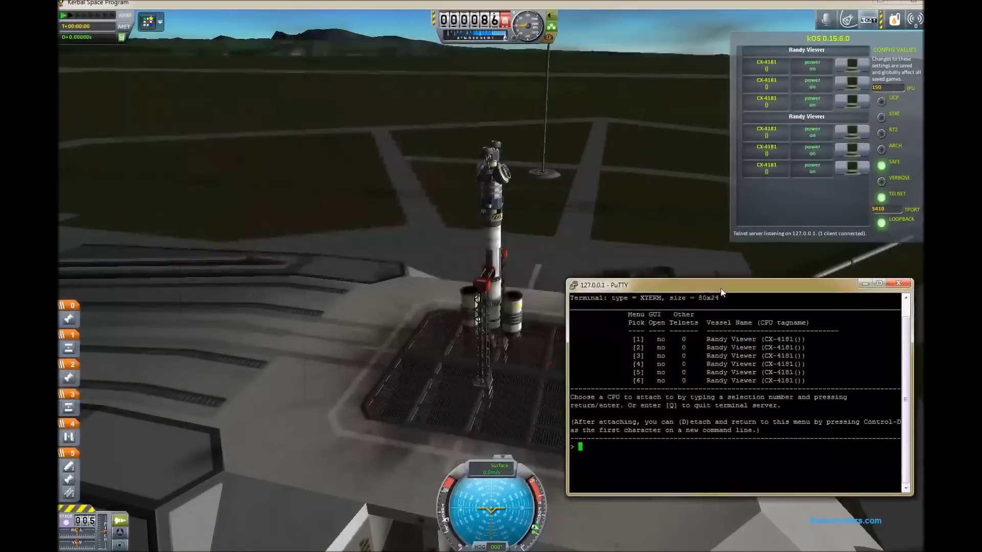
left_click_drag(710, 296, 280, 65)
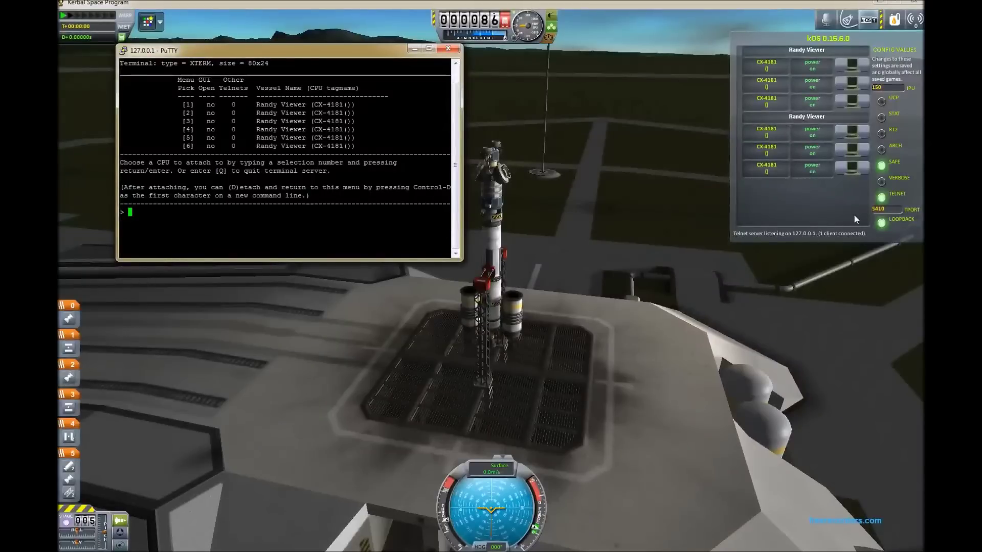
Open the in-game terminal of the fourth listed CPU below the kOS window, and attach the PuTTY session to CPU 4
left_click(856, 132)
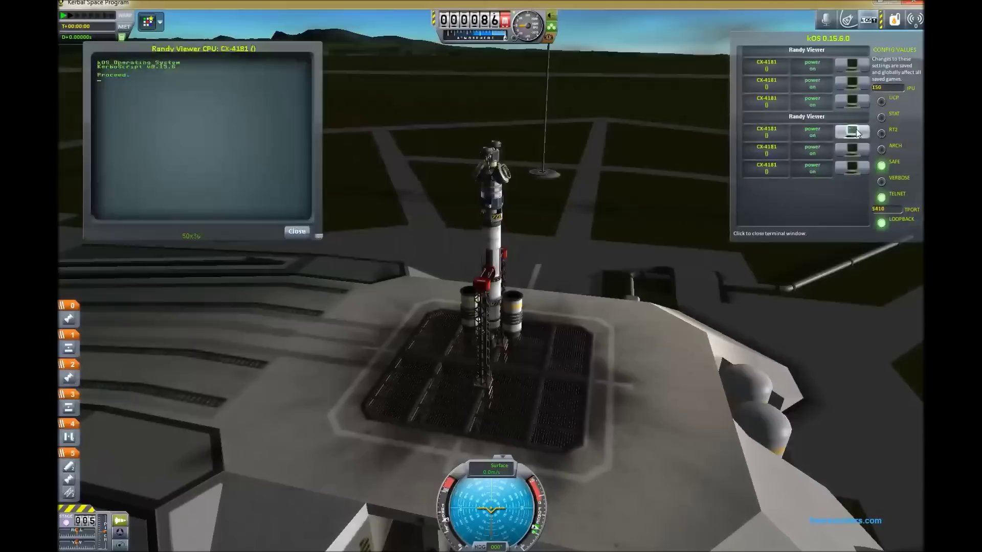
left_click_drag(161, 54, 606, 289)
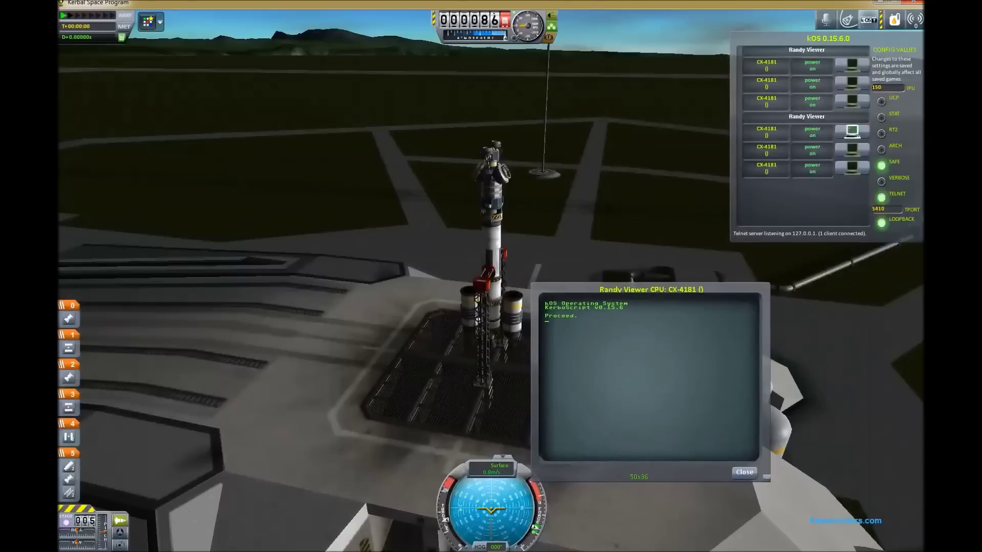
key("alt+Tab")
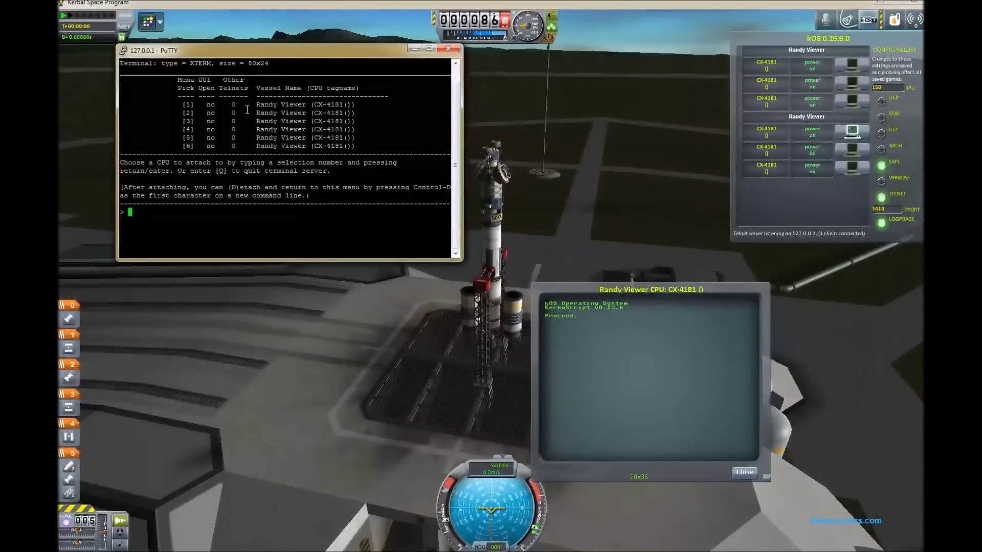
type("4")
key("Return")
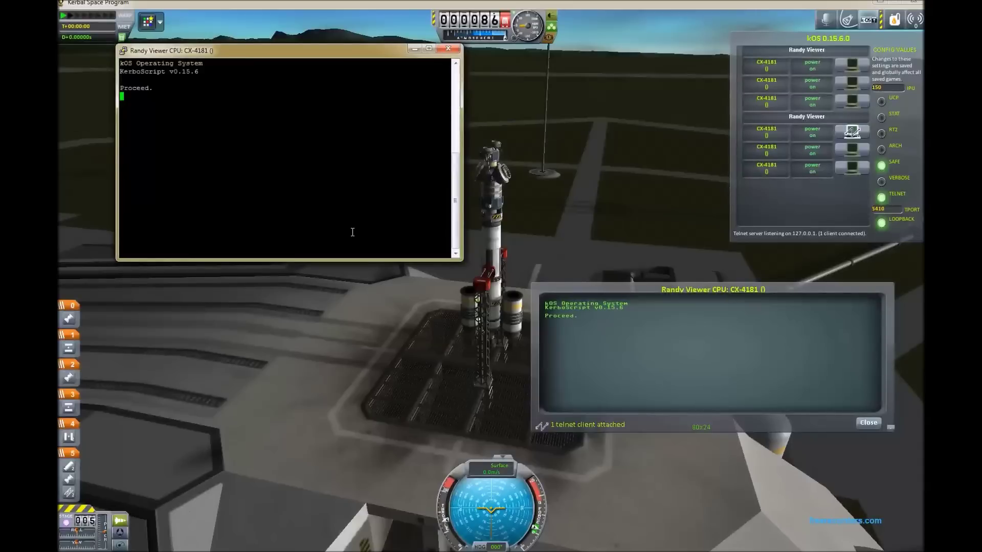
Run list. in the PuTTY session and again in the in-game terminal
type("list.")
key("Return")
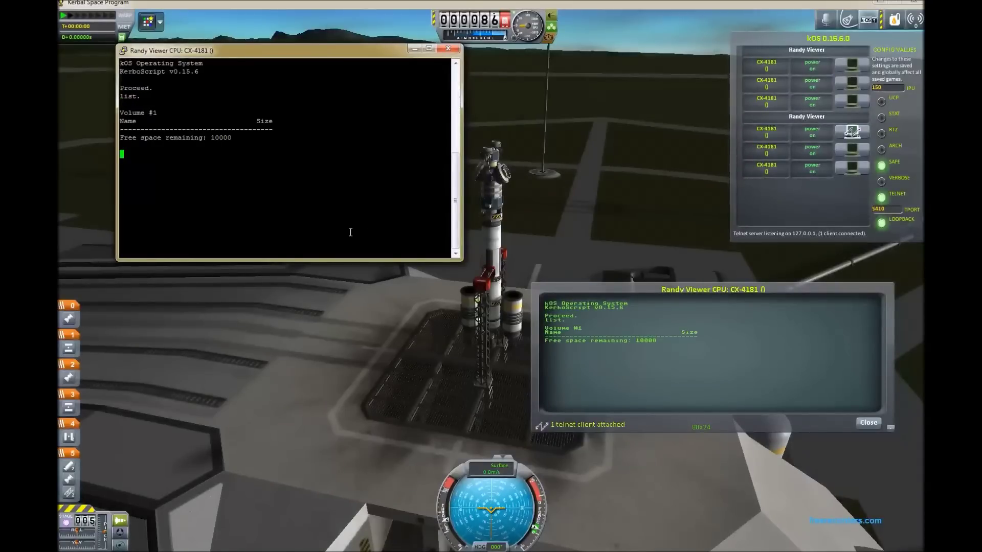
left_click(595, 403)
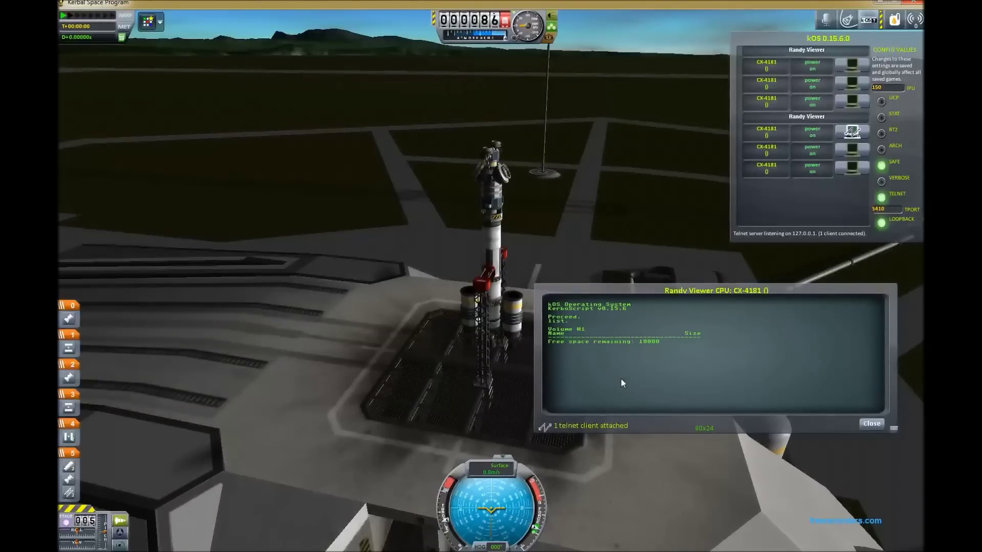
type("list.")
key("Return")
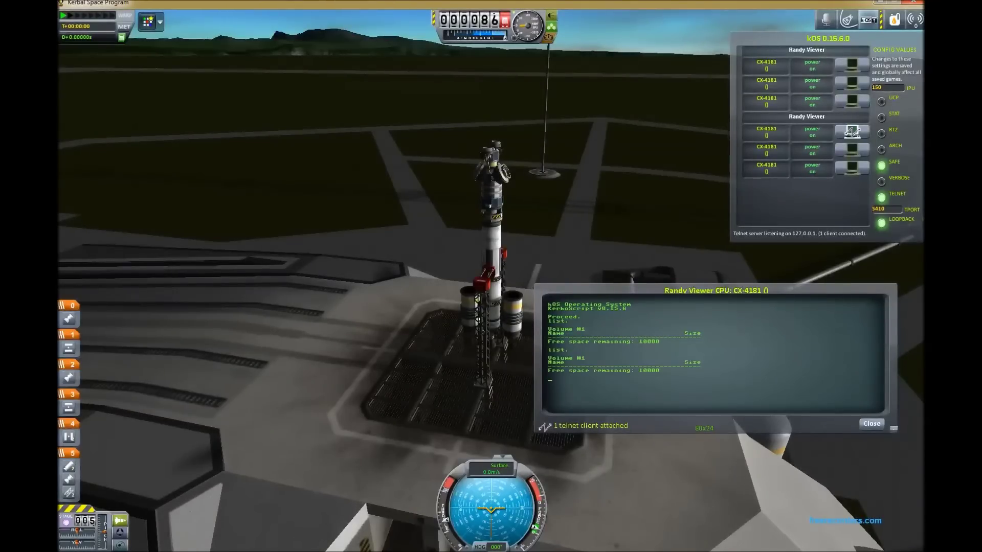
Return to PuTTY, detach from the current CPU and attach the session to CPU 5
key("alt+Tab")
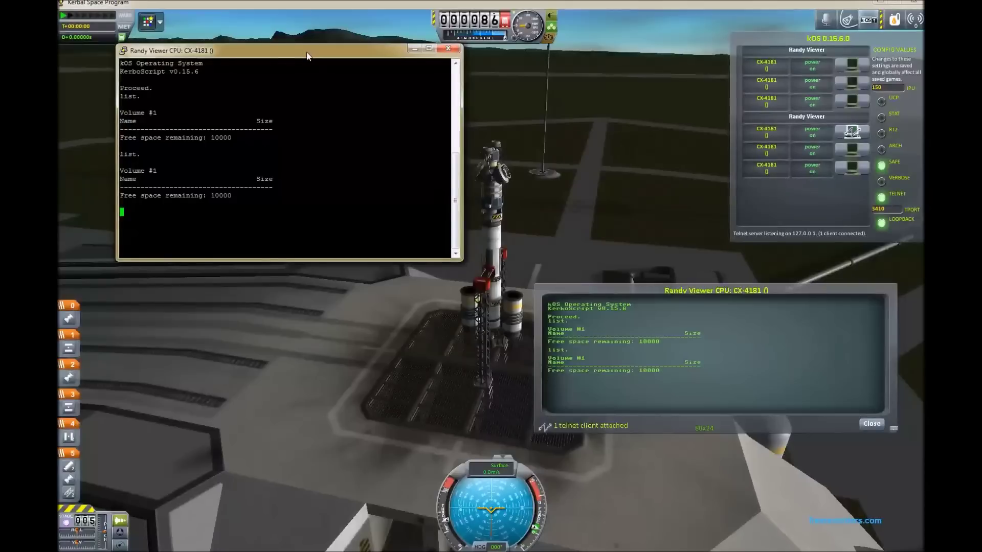
left_click_drag(307, 57, 277, 61)
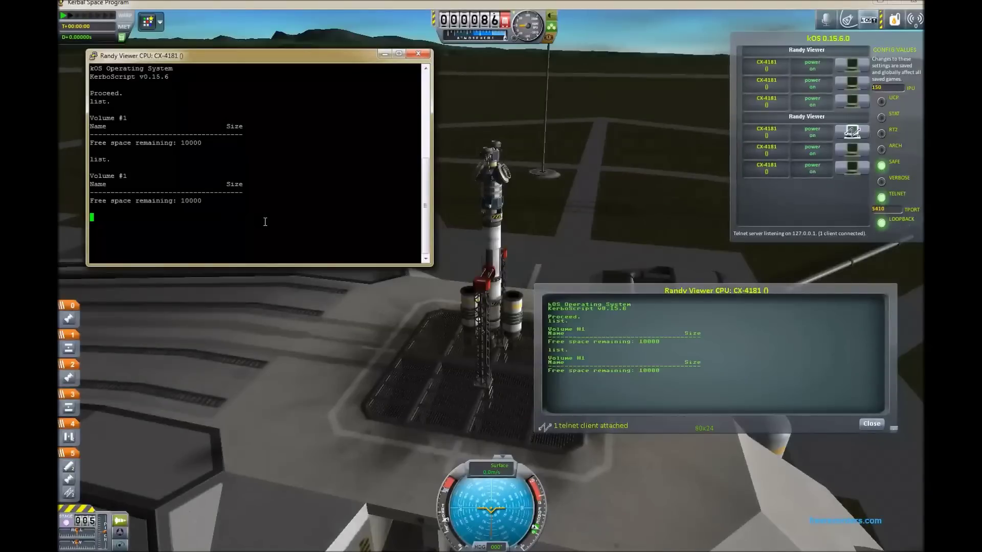
key("ctrl+d")
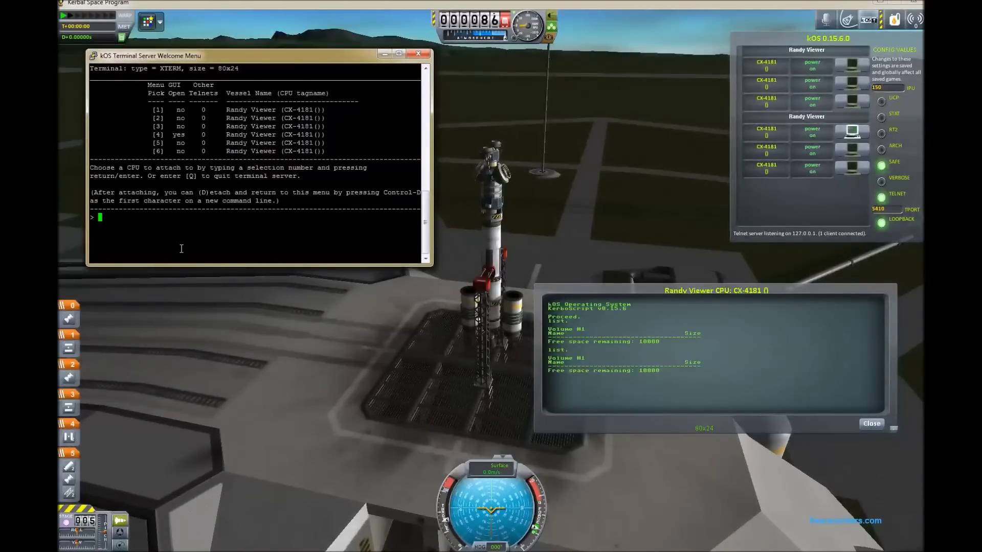
type("4")
key("BackSpace")
type("5")
key("Return")
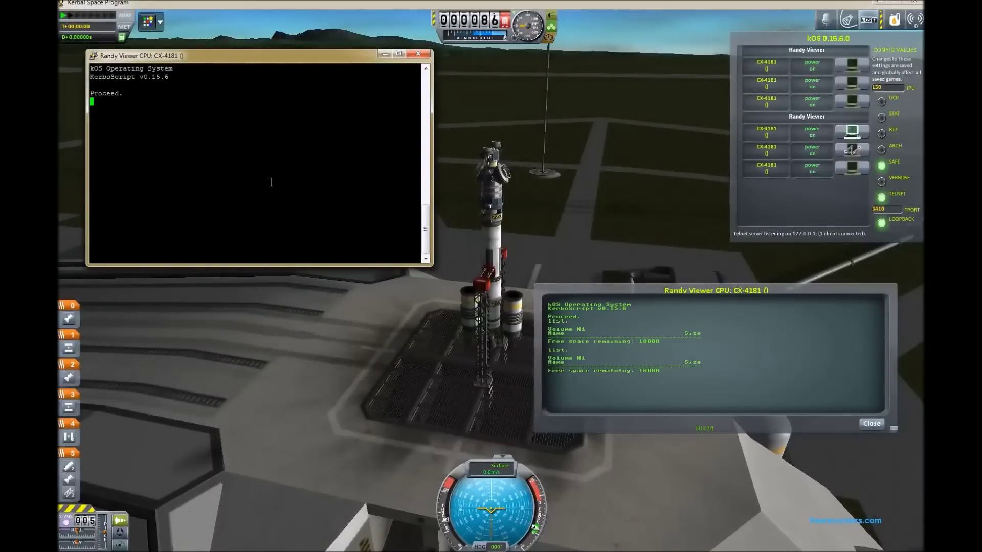
Run print "hello". on CPU 5, and move the PuTTY session back to CPU 4
type("print \"hello\".")
key("Return")
key("ctrl+d")
type("4")
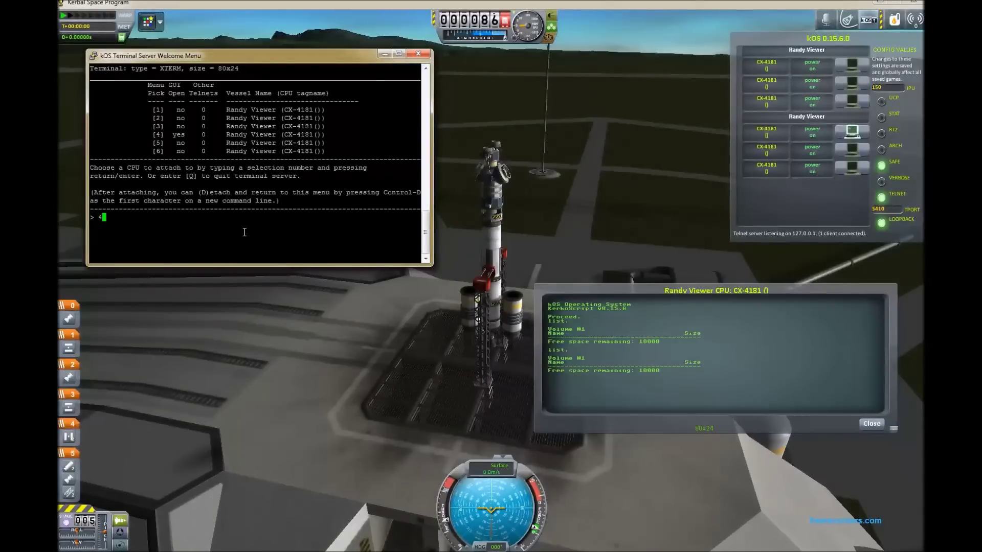
key("Return")
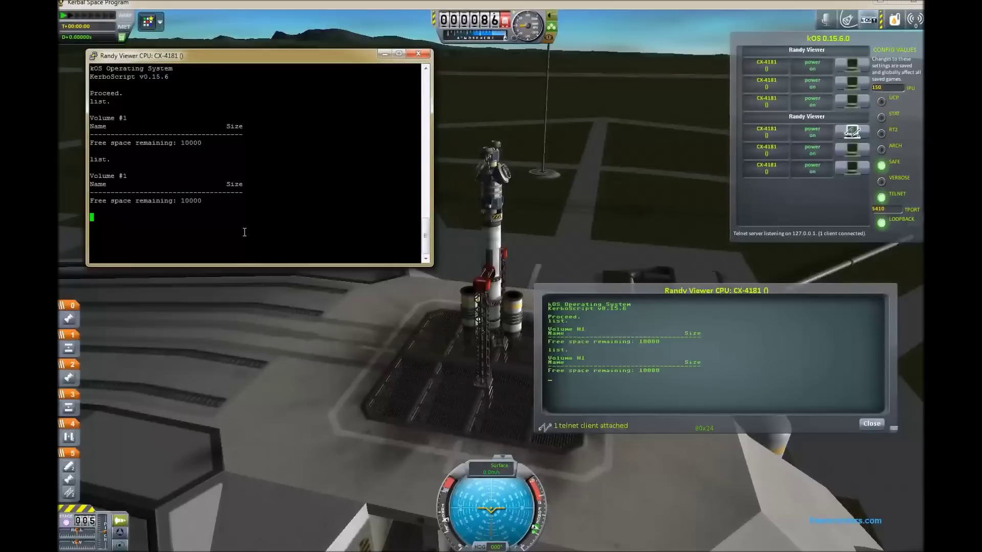
Switch to volume 0 and launch the rocket with run ascend(0,0,75000,1,1)
type("switch to 0.")
key("Return")
type("run ascend(0,0,")
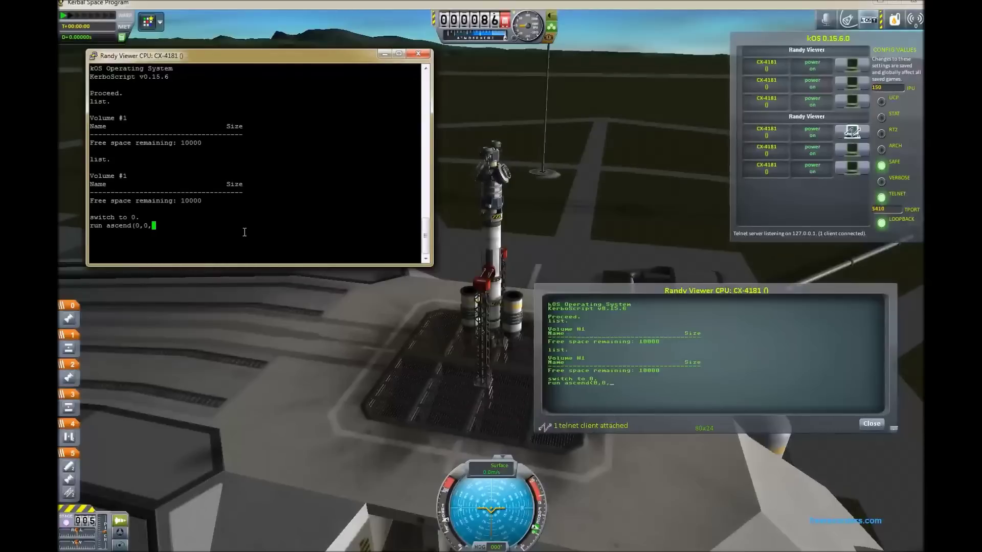
type("75000,1,1).")
key("Return")
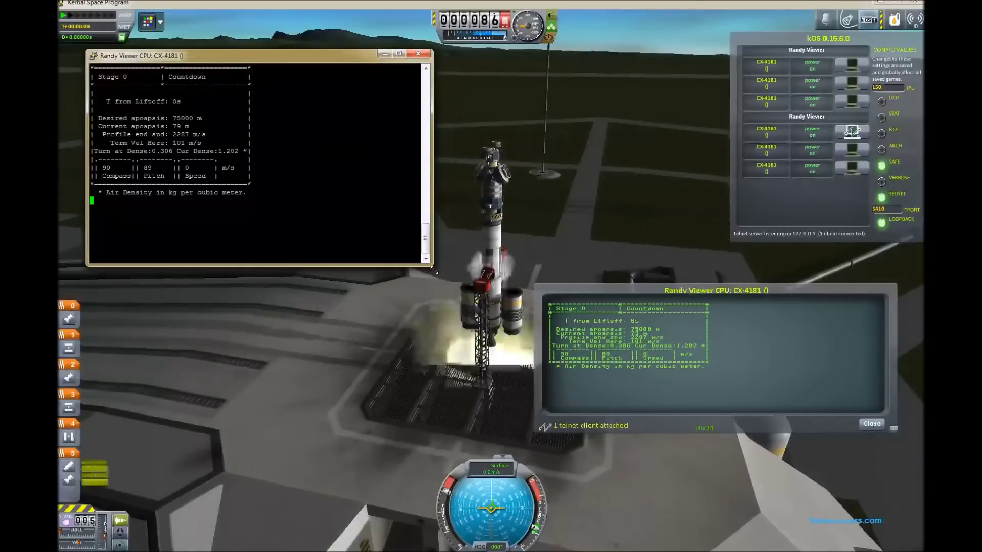
Make the PuTTY window narrower and taller, and resize the in-game terminal to 56x32
left_click_drag(434, 270, 387, 364)
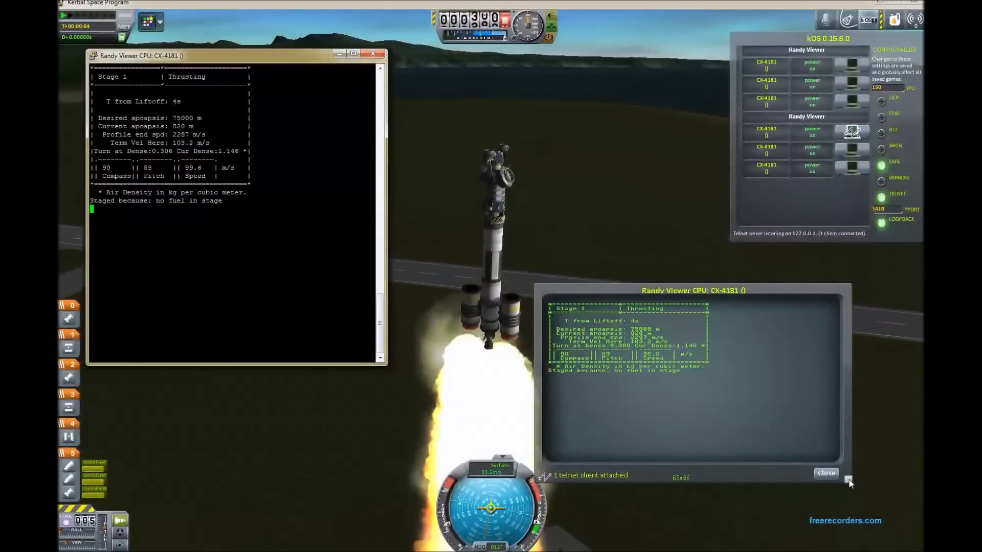
left_click_drag(848, 479, 797, 462)
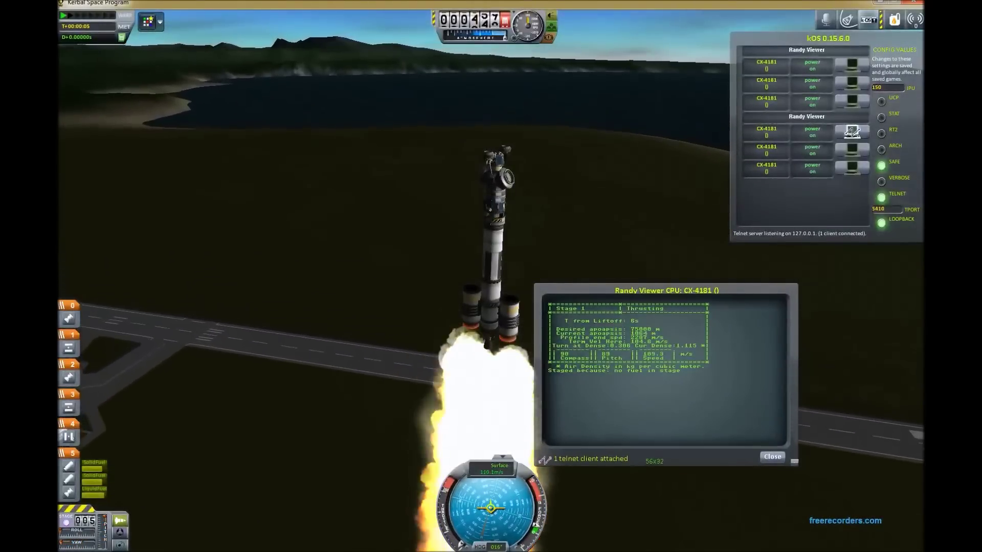
key("alt+Tab")
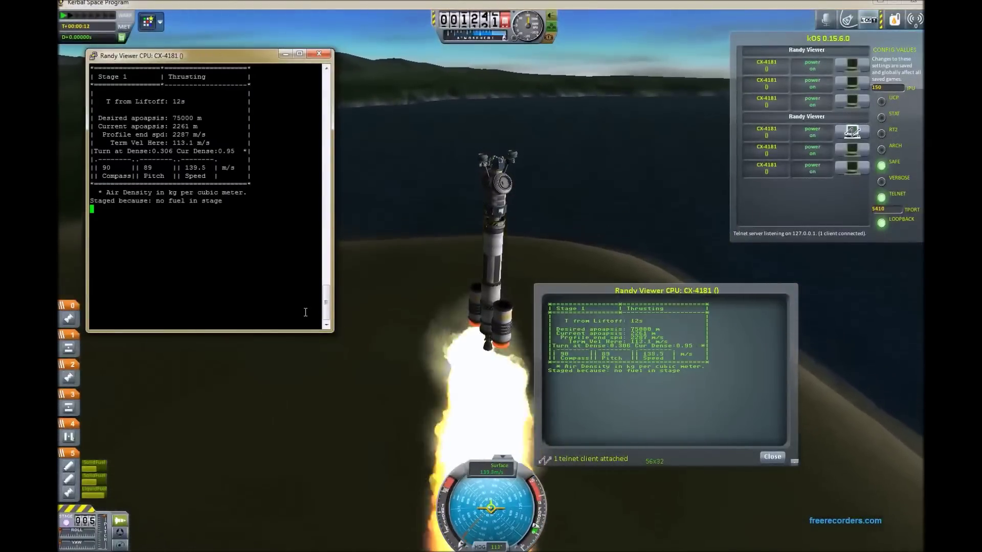
Pause the game and revert the flight to launch, putting the rocket back on the launchpad
left_click(408, 276)
key("Escape")
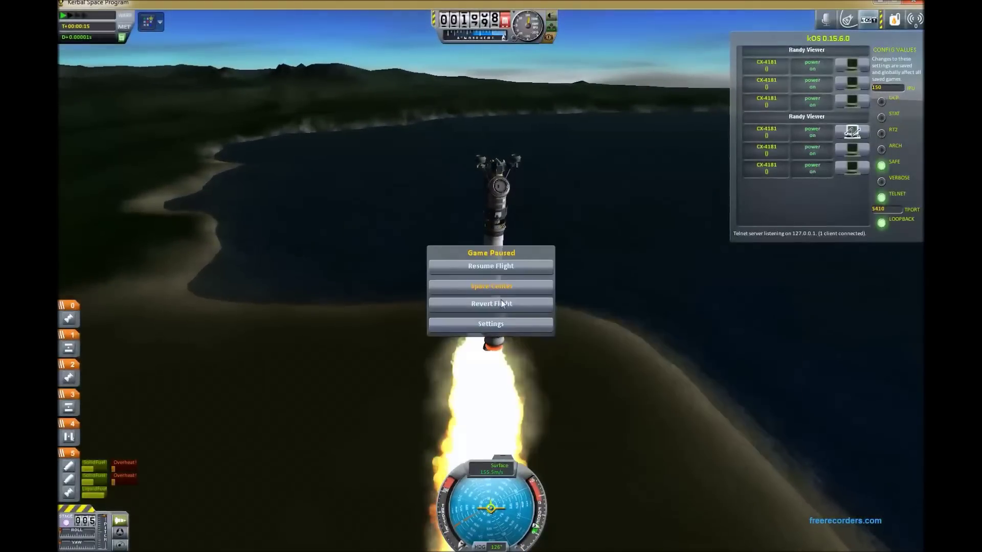
left_click(493, 271)
left_click(496, 285)
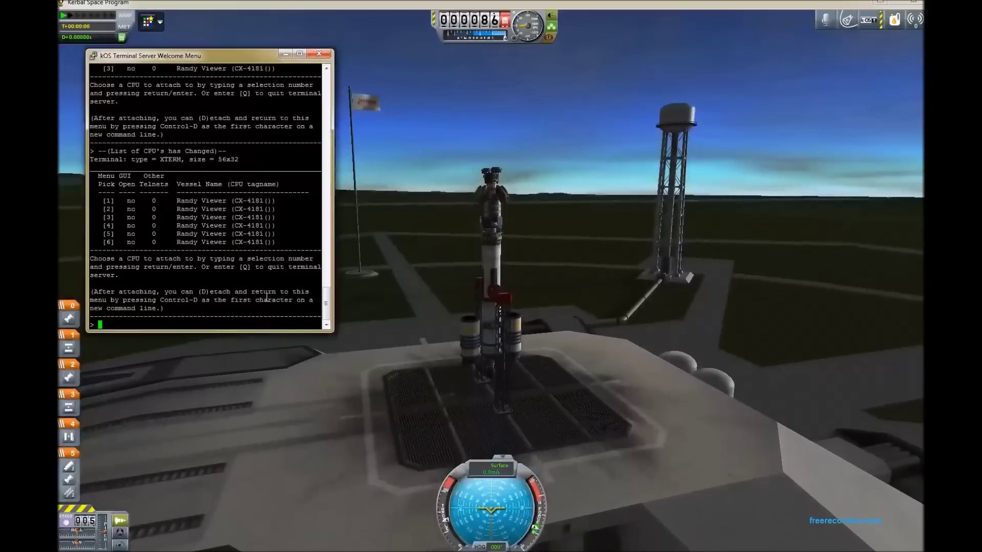
Attach the PuTTY session to CPU 4 again and reopen that CPU's in-game terminal in front of the launchpad
type("4")
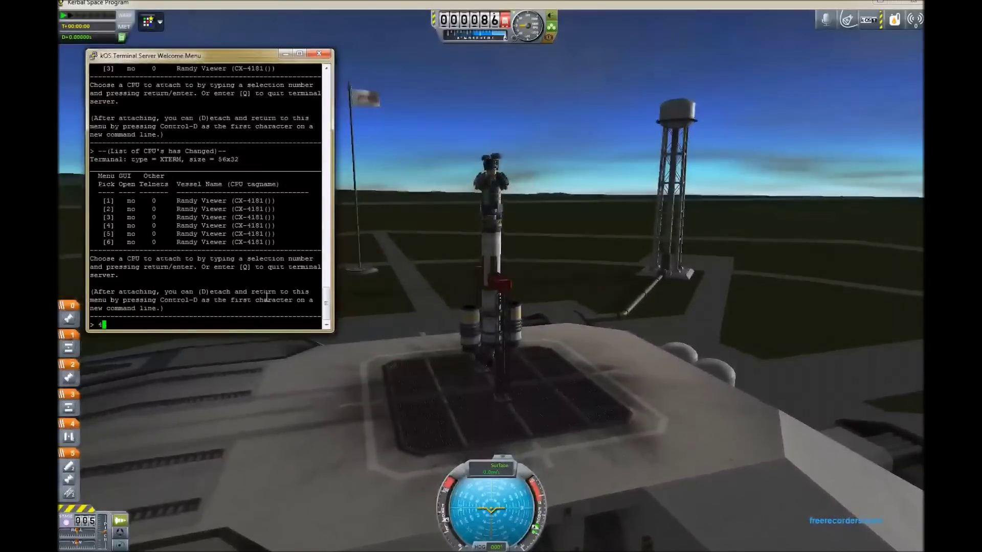
key("Return")
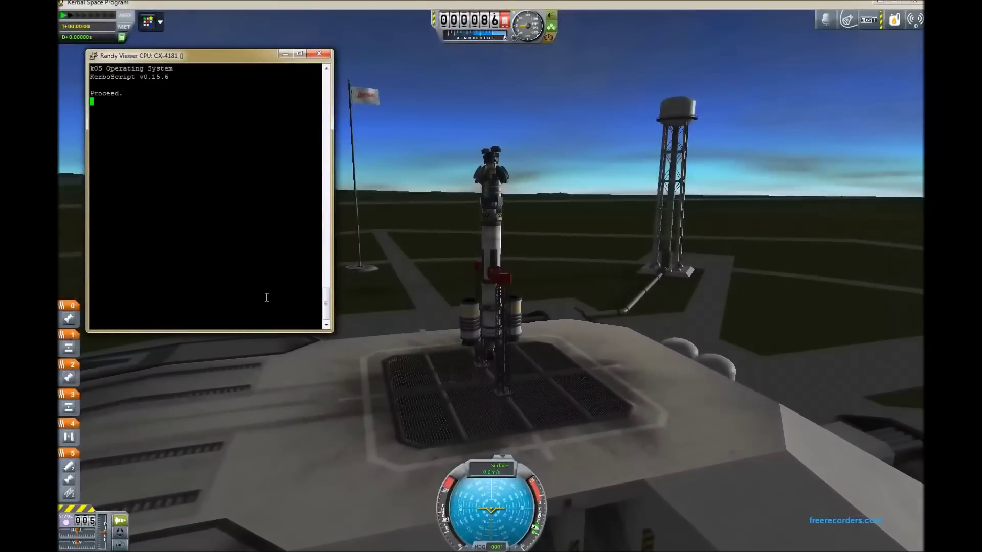
left_click(869, 22)
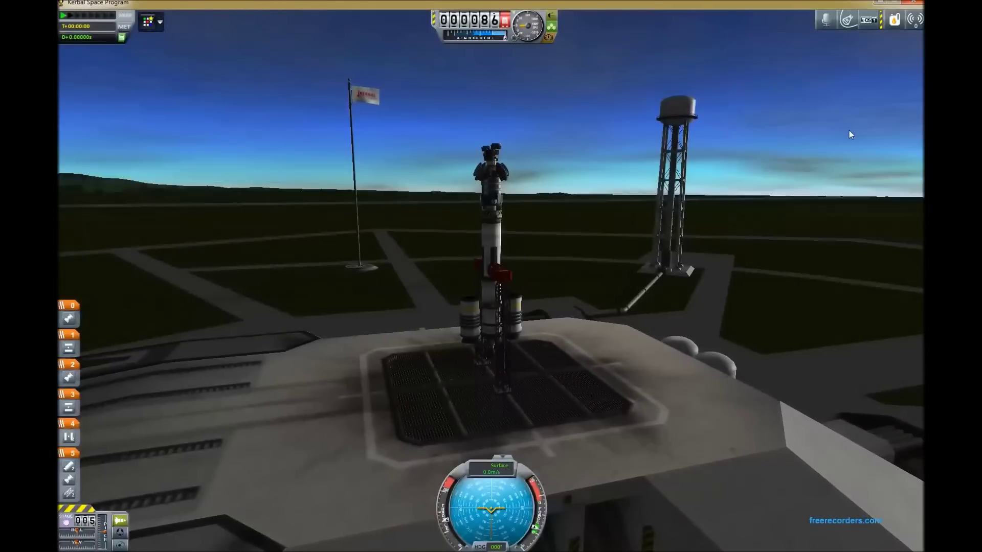
left_click(869, 23)
left_click(851, 132)
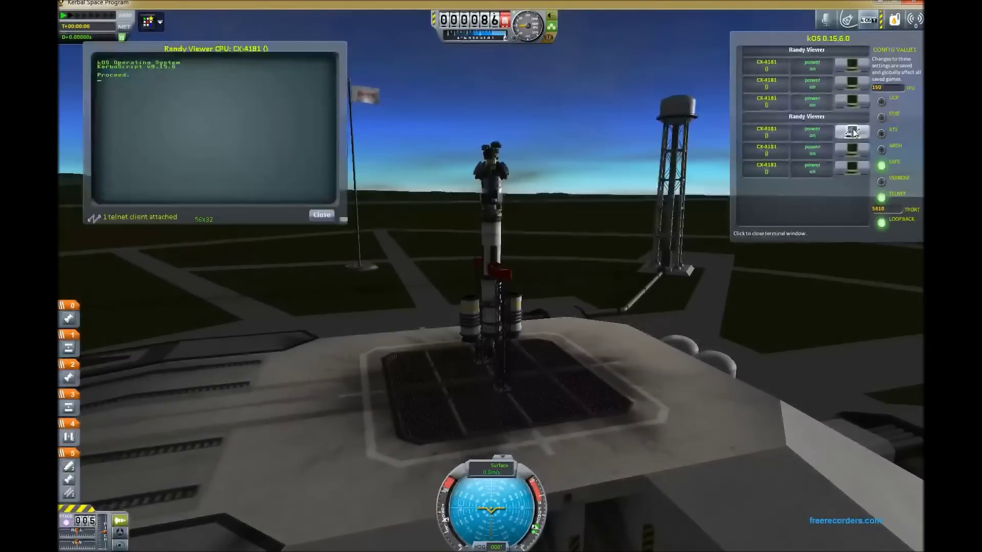
left_click_drag(468, 210, 611, 279)
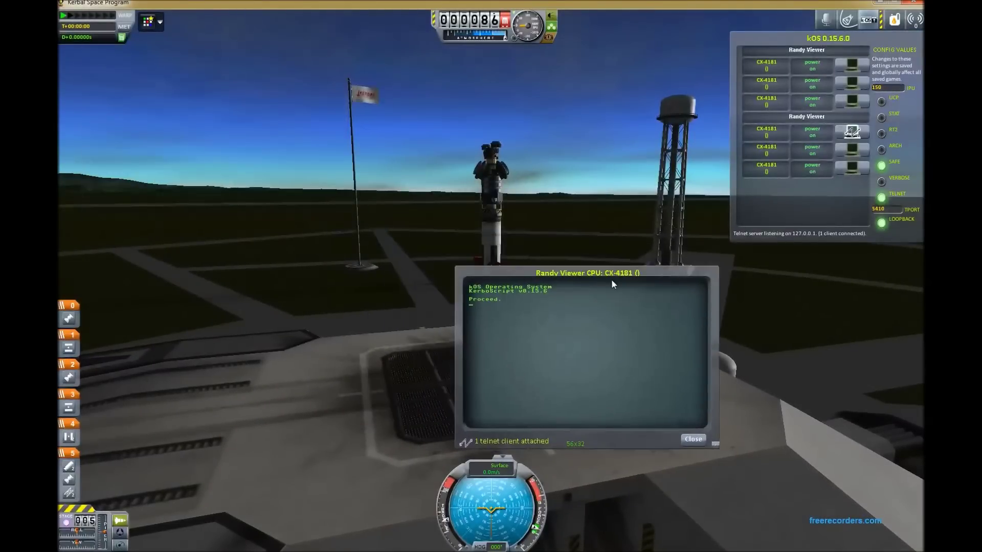
Return to PuTTY and list the files on the attached CPU's current volume with list
key("alt+Tab")
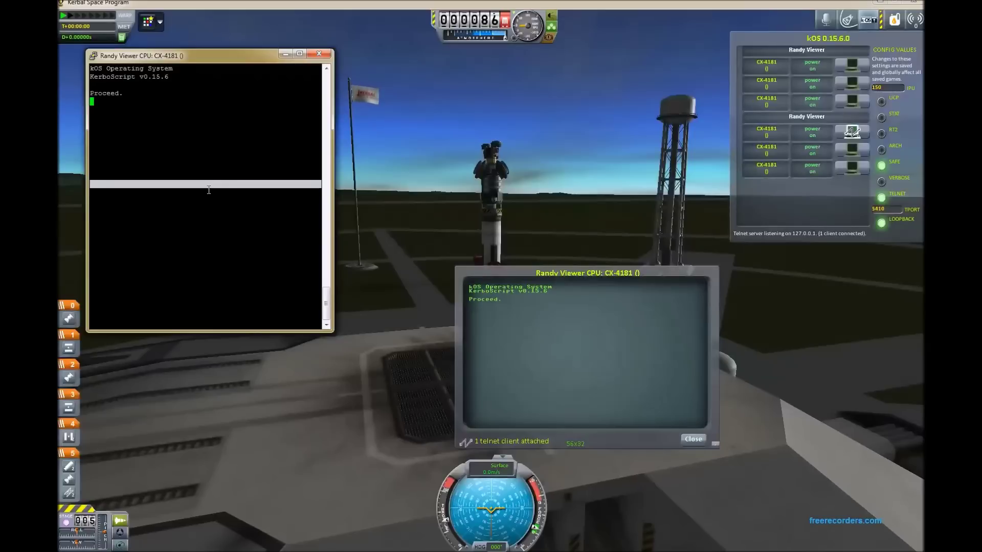
type("list.")
key("Return")
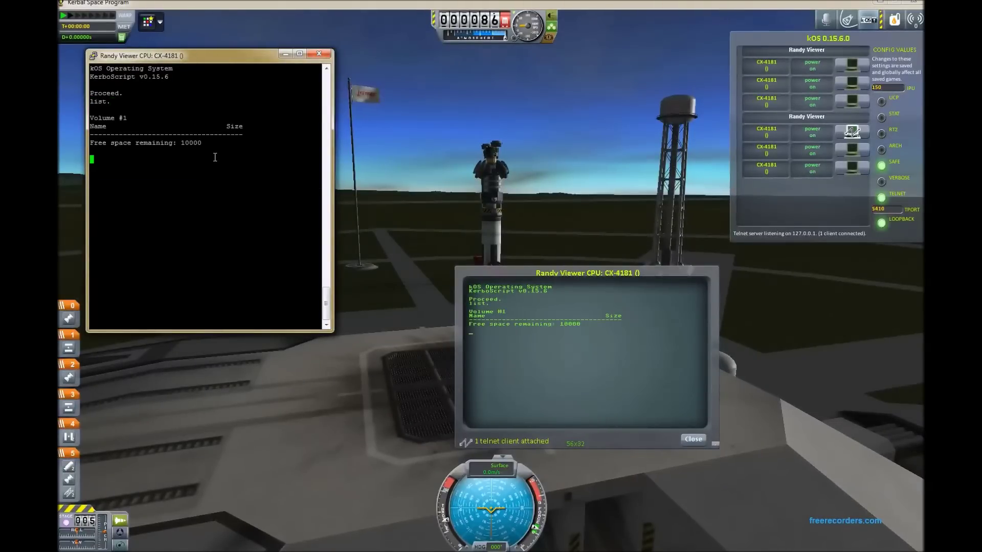
Print the terminal's width on the attached CPU with print terminal:width
type("print terminal:")
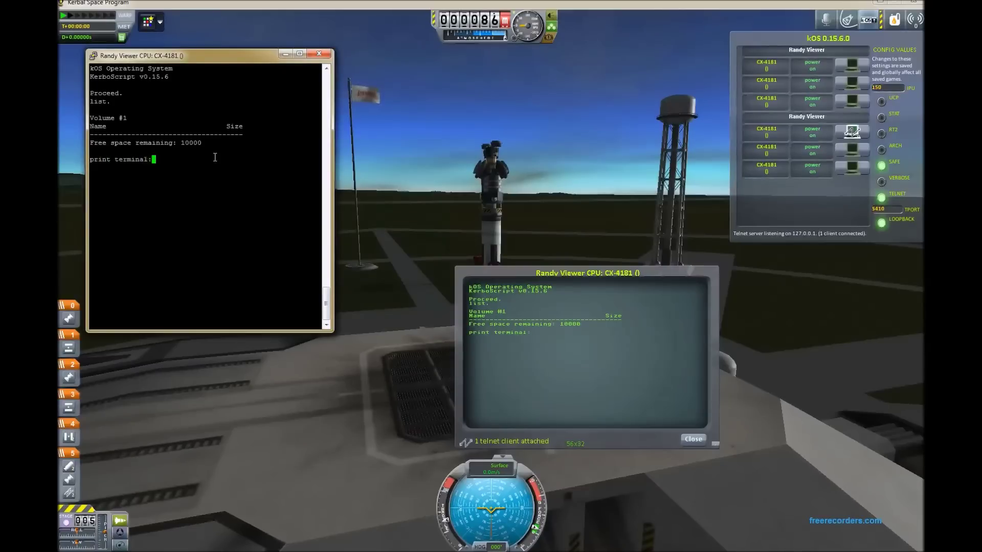
type("width.")
key("Return")
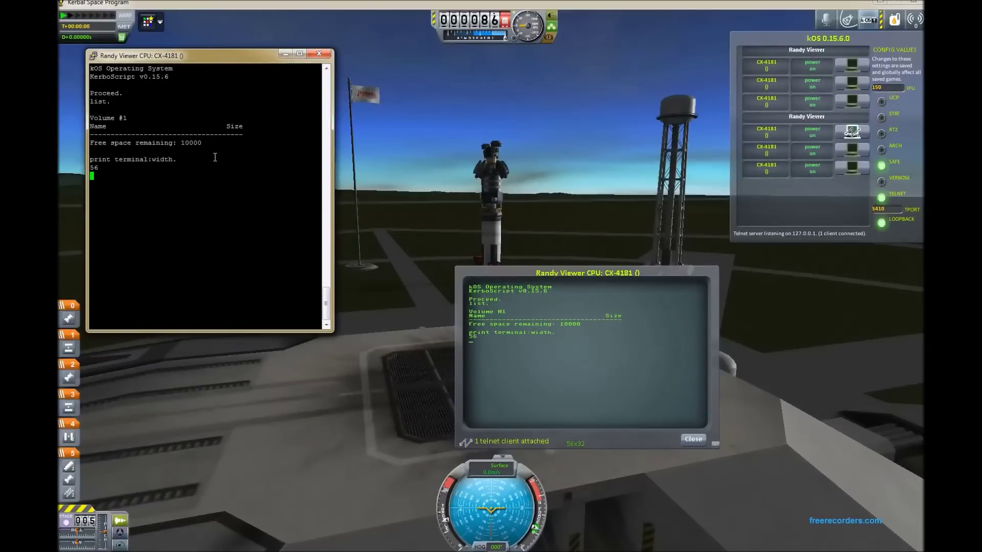
Print the terminal's height by reusing the previous print command with terminal:height
key("Up")
key("BackSpace")
key("BackSpace")
key("BackSpace")
key("BackSpace")
key("BackSpace")
key("BackSpace")
type("hei")
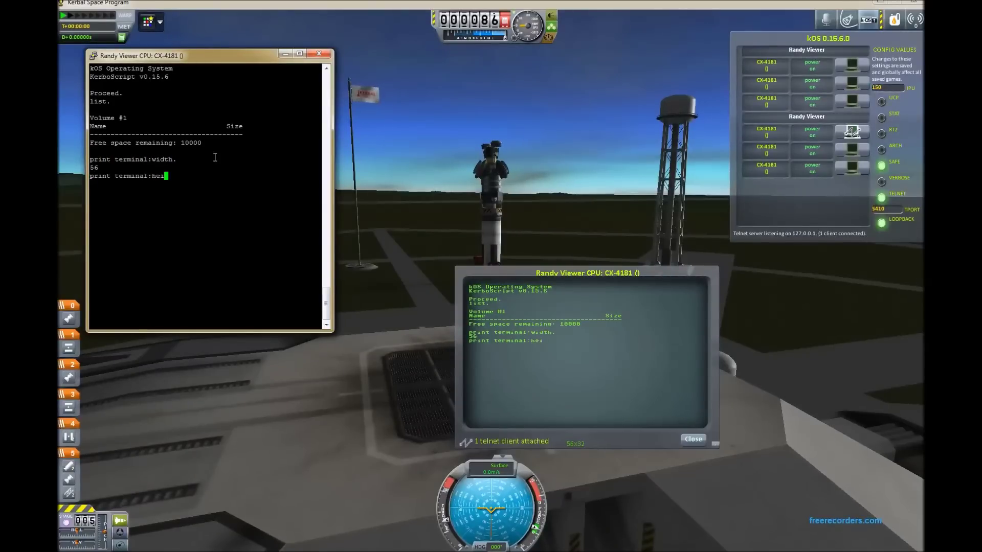
type("ght.")
key("Return")
Set the terminal's width to 65 columns with a set terminal:width command
type("set ")
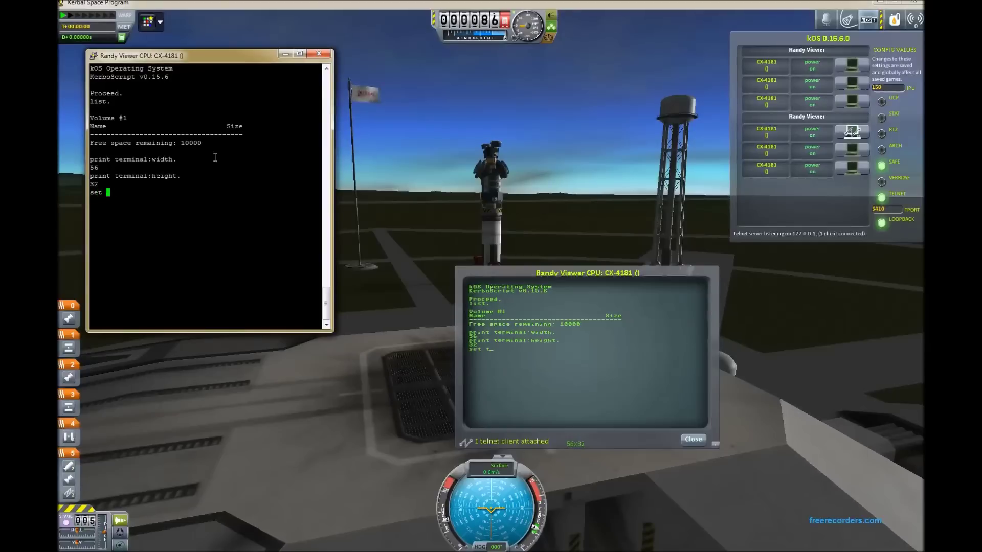
type("terminal:width to ")
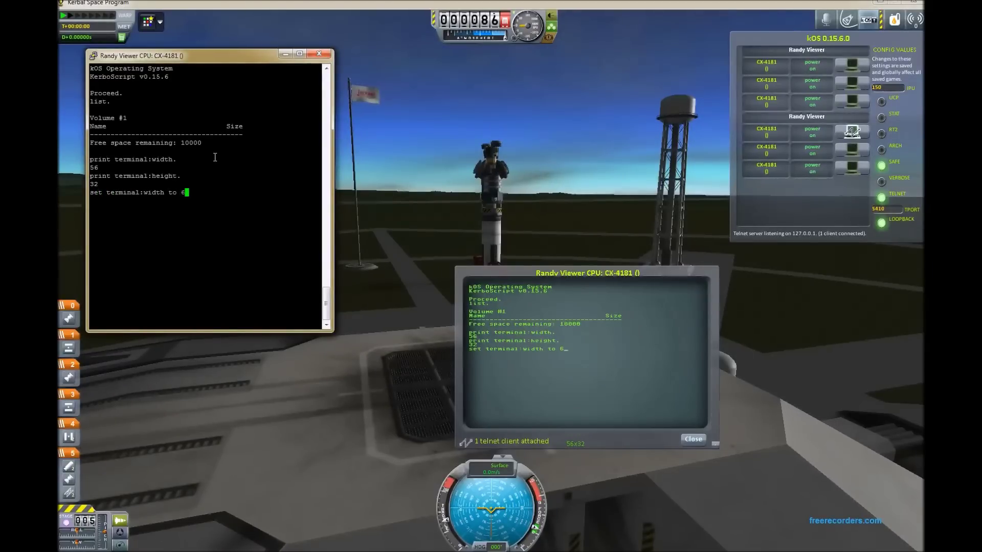
type("65.")
key("Return")
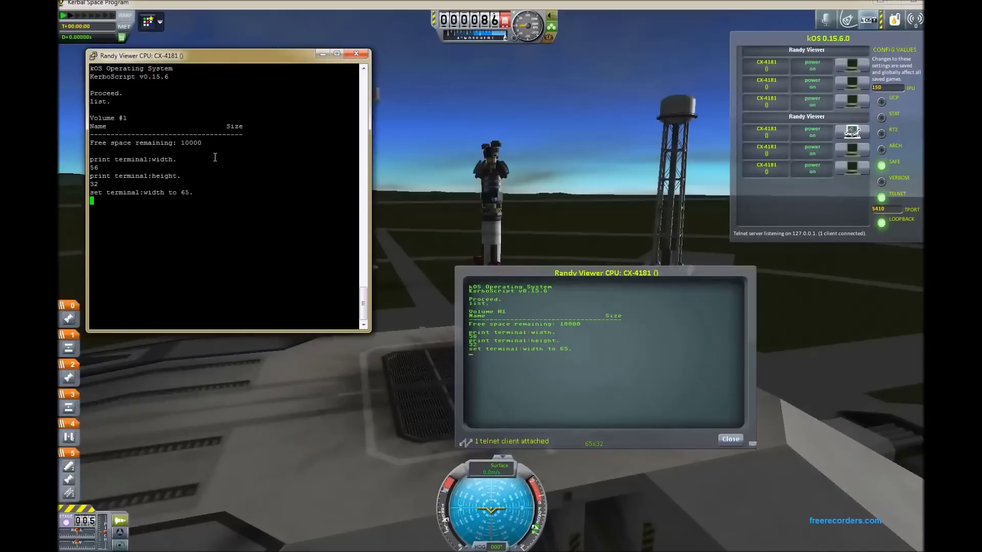
Recall the last width command and set the terminal's width to 30 columns
key("Up")
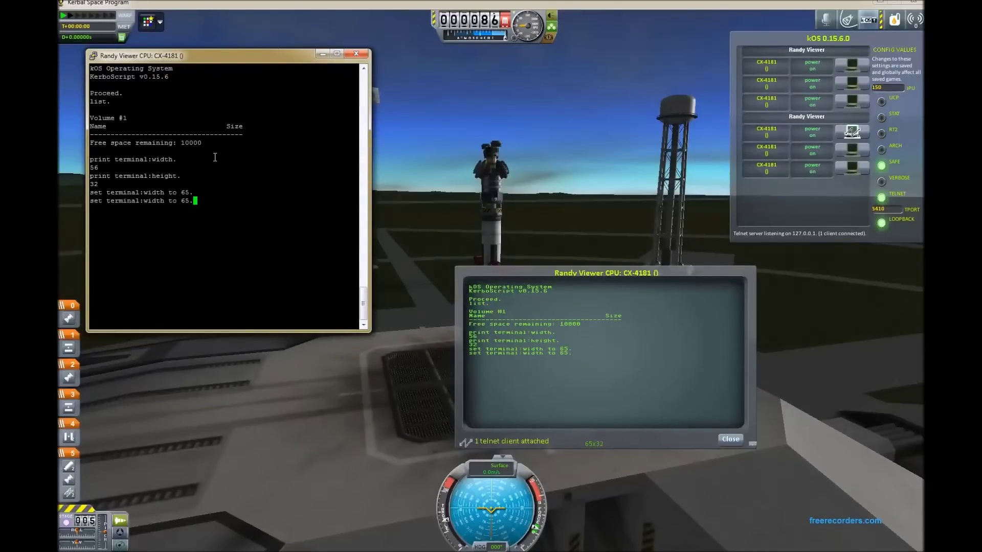
key("BackSpace")
key("BackSpace")
key("BackSpace")
type("30.")
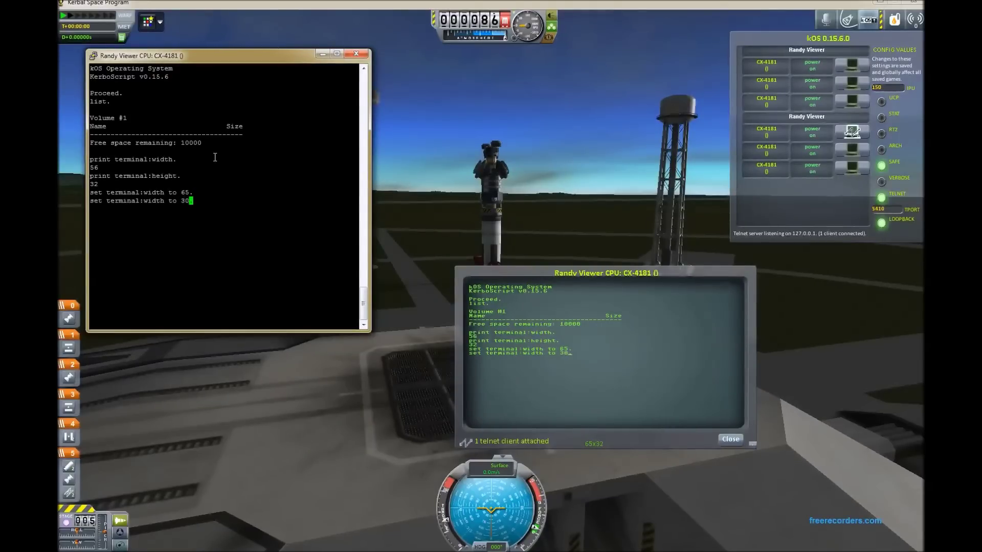
key("Return")
Recall the last width command and set the terminal's width to 55 columns
key("Up")
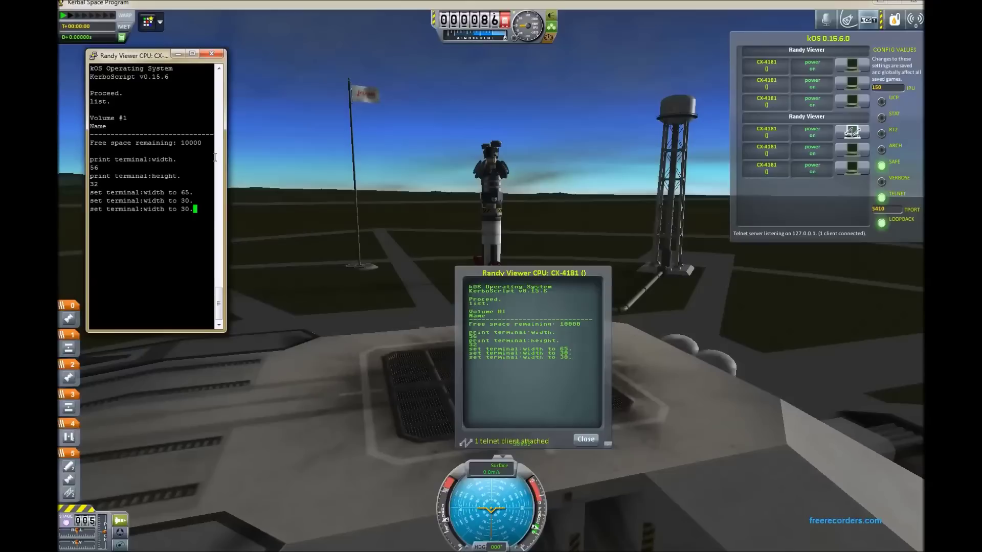
key("BackSpace")
key("BackSpace")
key("BackSpace")
type("55.")
key("Return")
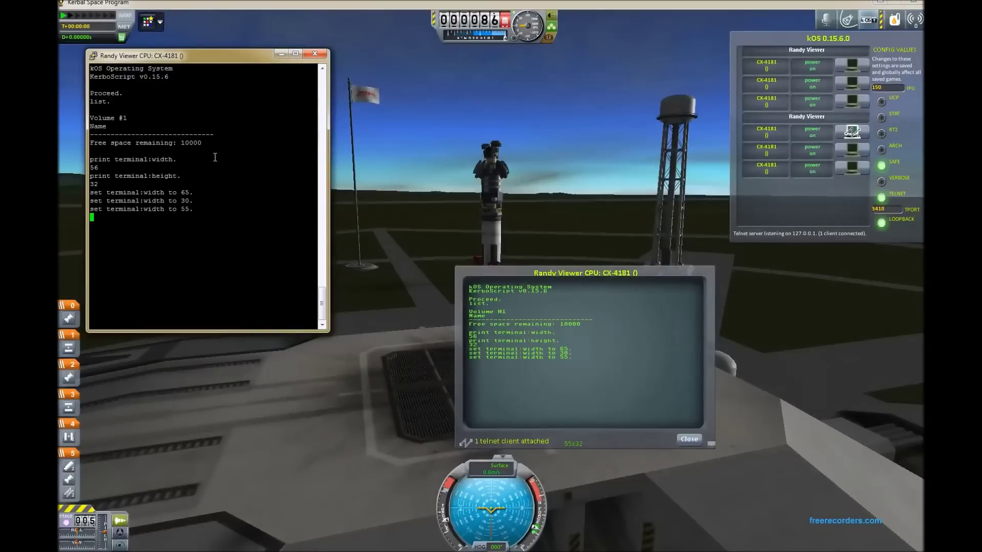
Print an "X" in the last column of the terminal's first row with print "X" at (terminal:width-1,0)
type("print ")
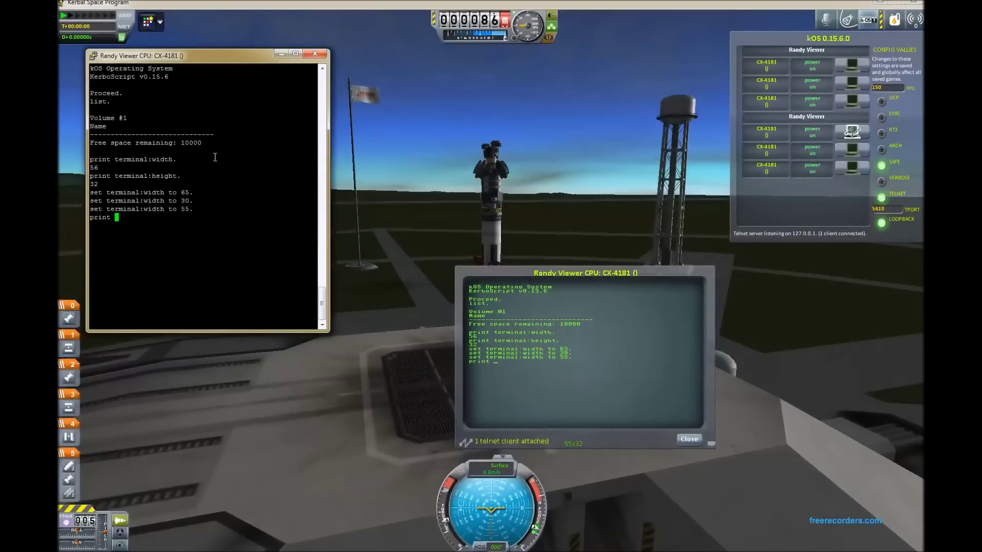
type("\"")
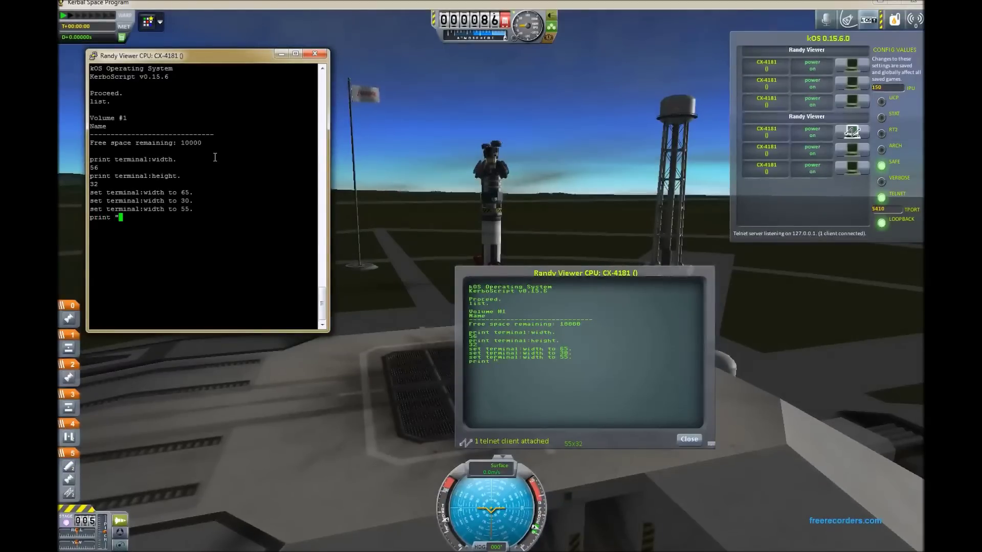
type("X\"")
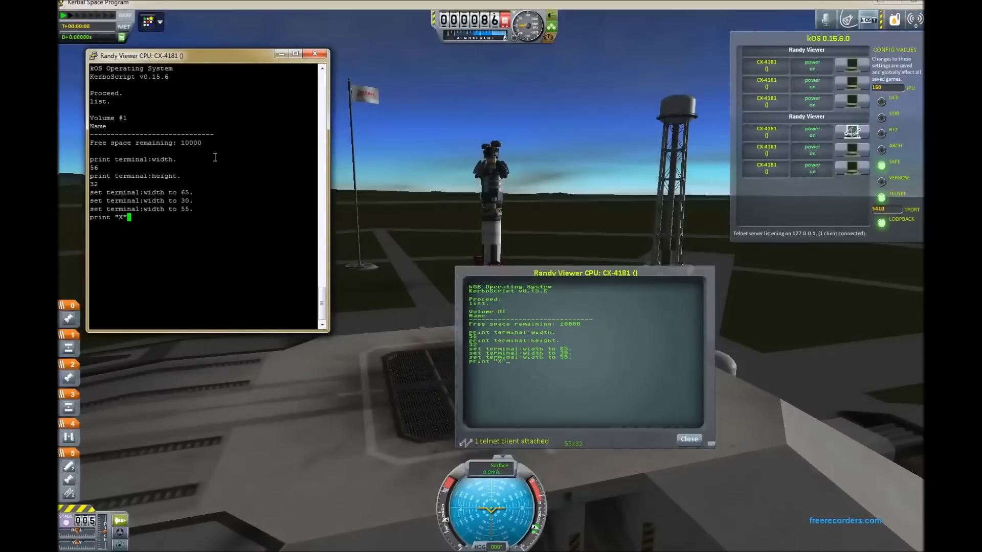
type(" at (")
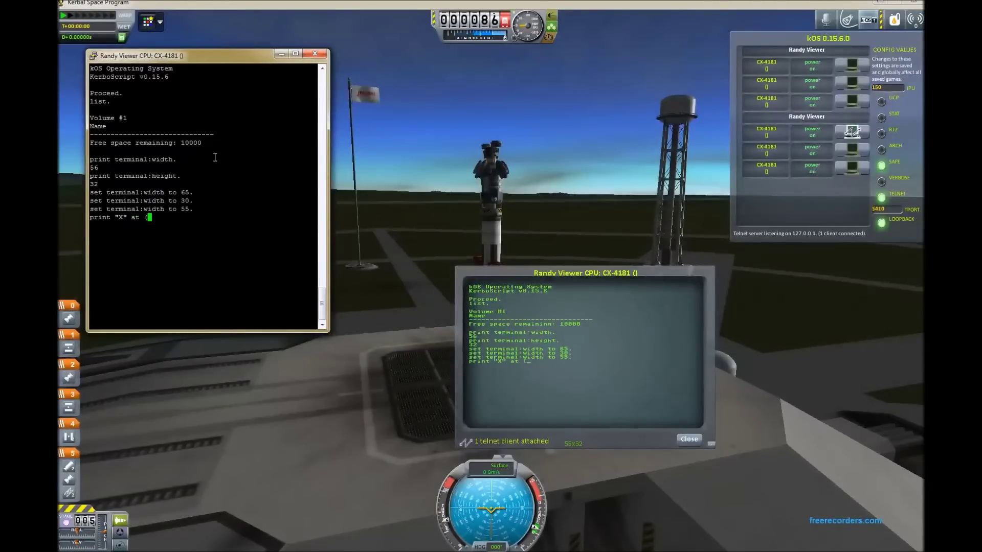
type("terminal:width,")
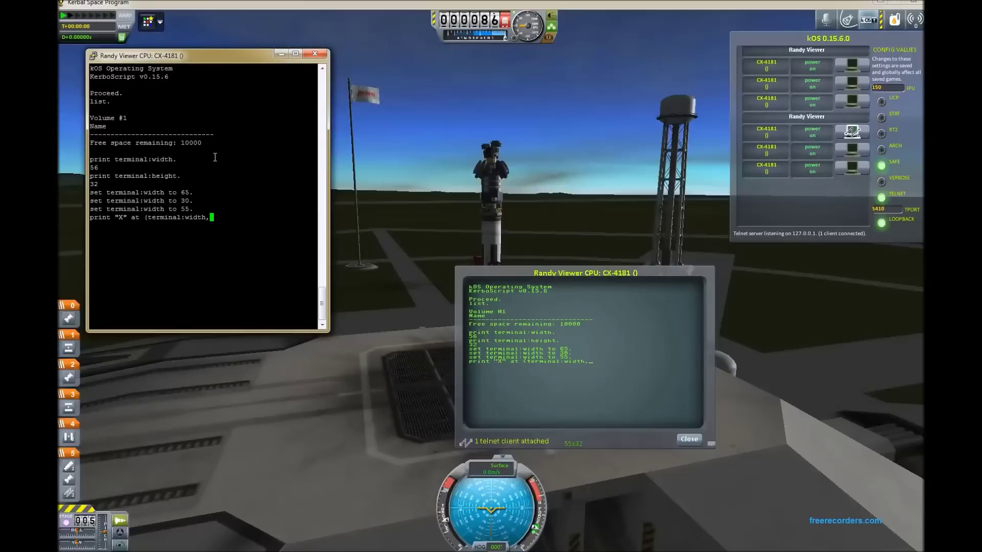
key("BackSpace")
type("-1,")
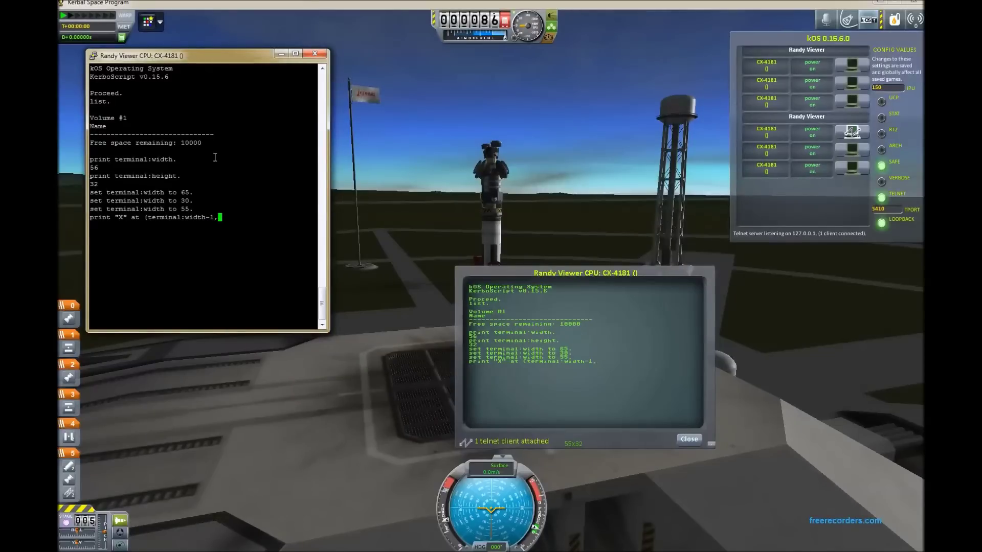
type("0).")
key("Return")
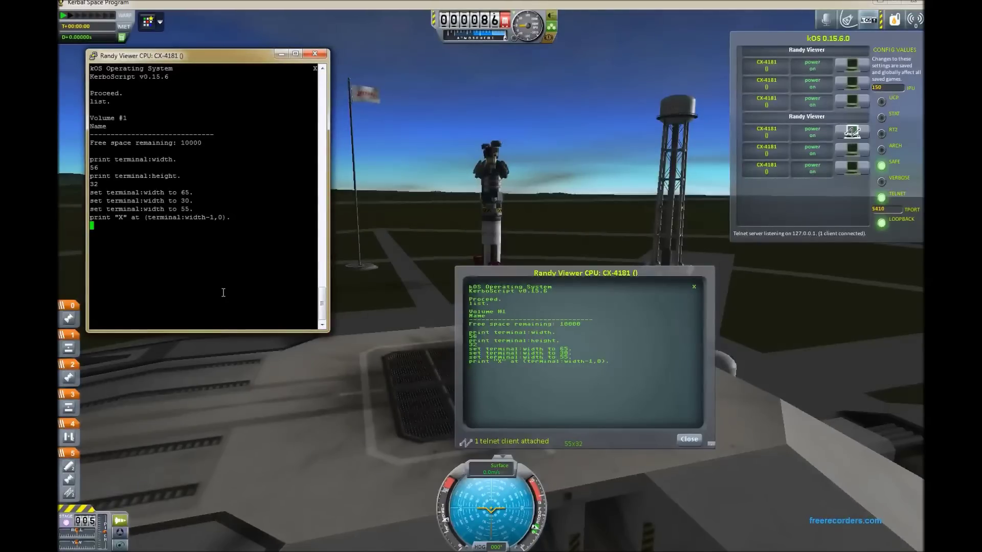
Widen the PuTTY window to 73x32 and run the previous "X" print command again
left_click_drag(330, 335, 404, 332)
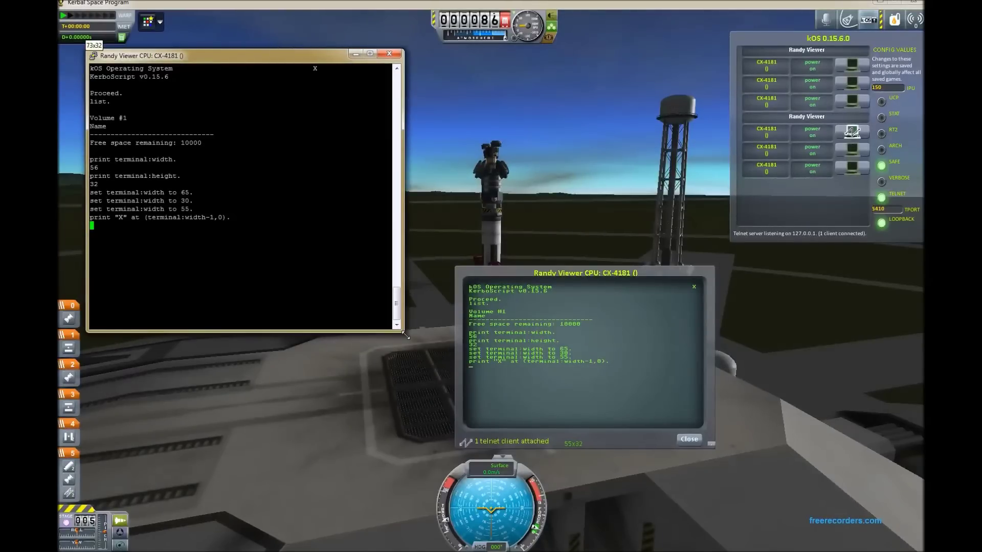
key("Up")
key("Return")
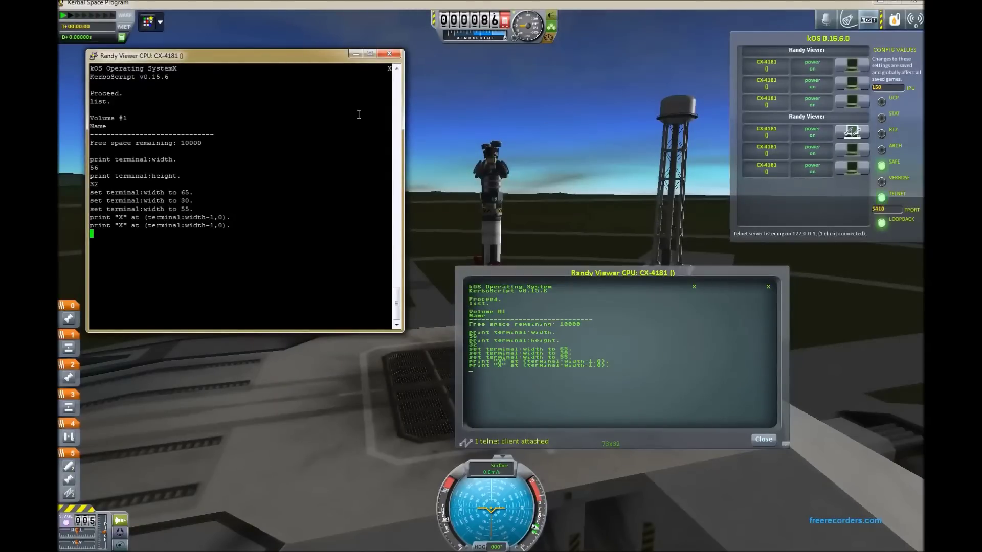
Shift the Kerbal Space Program window sideways, bring PuTTY to the front, and return to the in-game terminal
left_click_drag(281, 5, 382, 4)
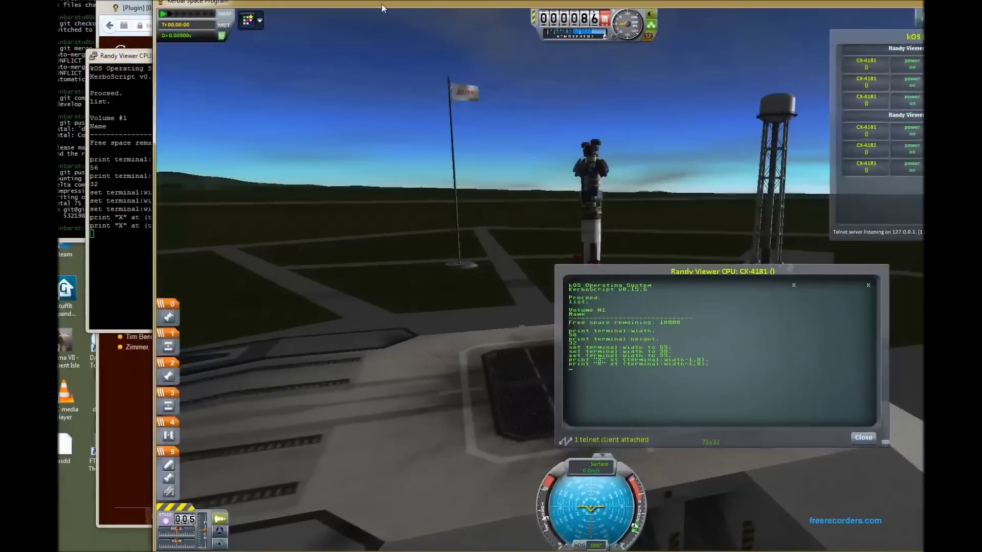
left_click(138, 57)
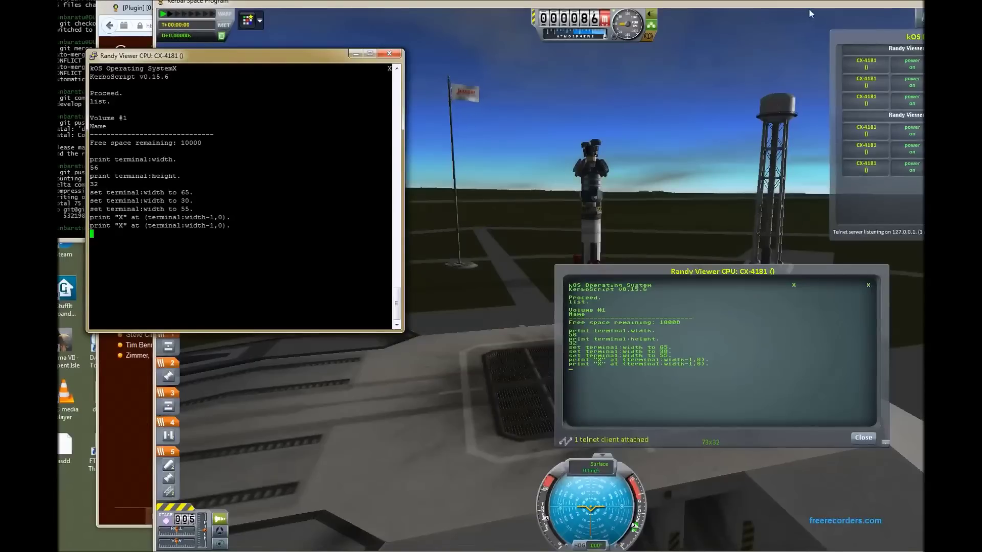
left_click(667, 394)
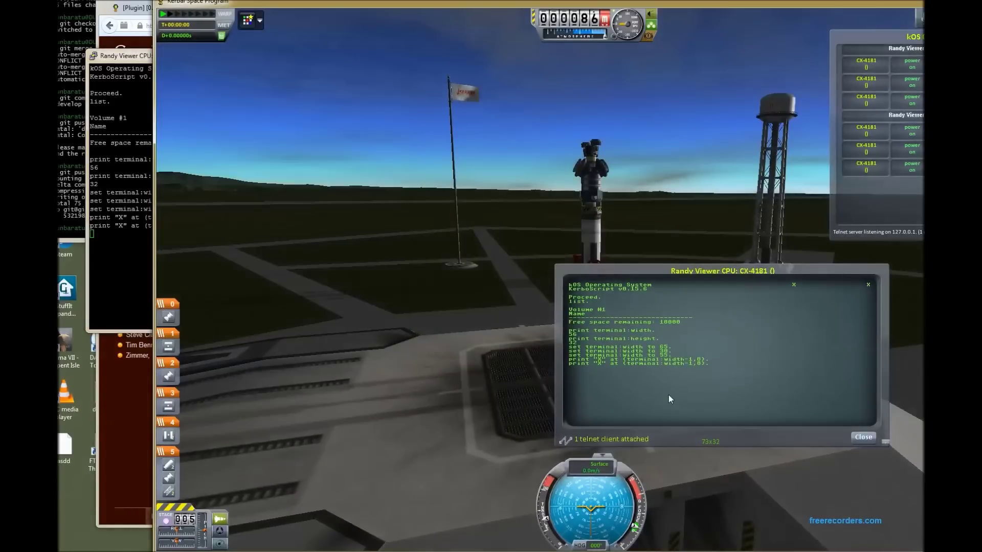
Return to PuTTY and turn off the kOS telnet server with set config:telnet to false
left_click(134, 276)
type("set ")
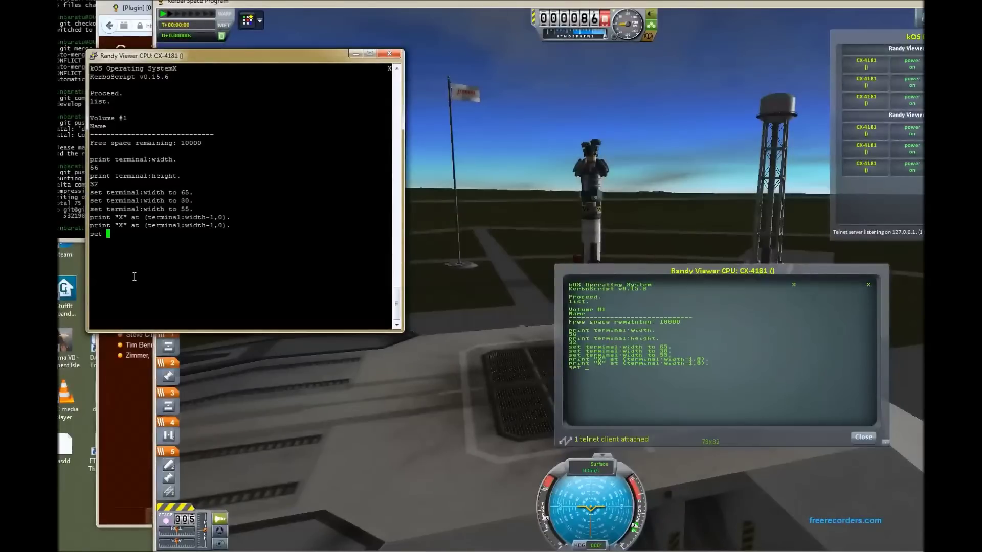
type("config")
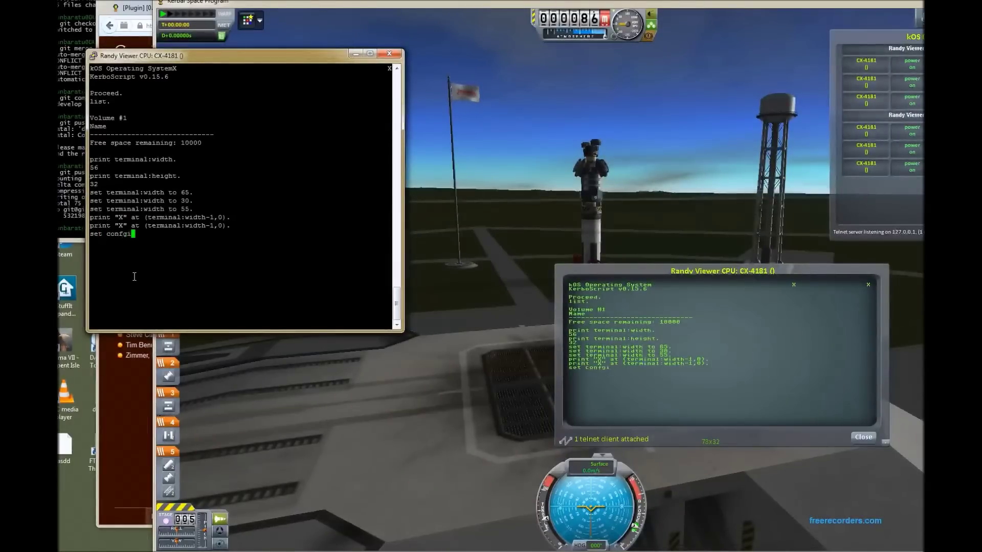
type(":telnet to f")
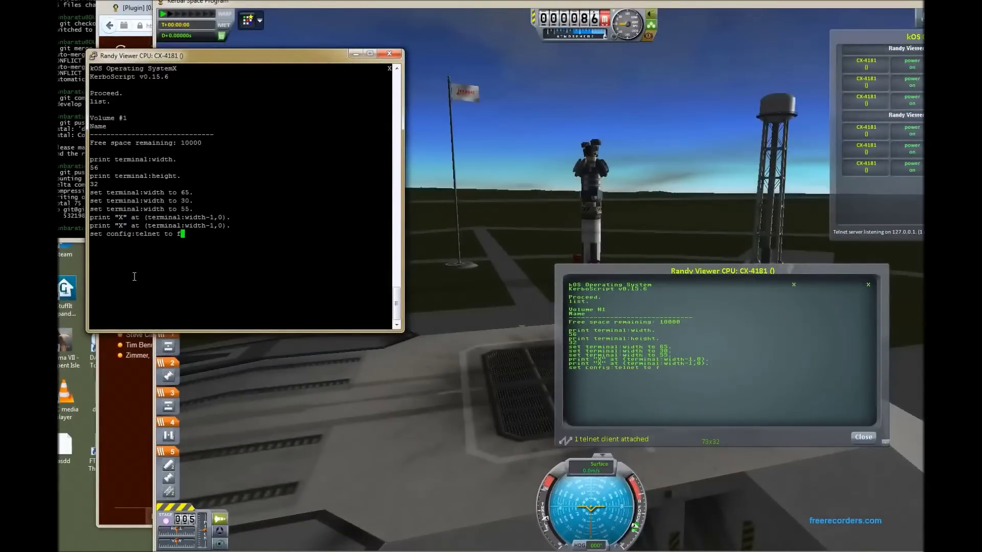
type("alse.")
key("Return")
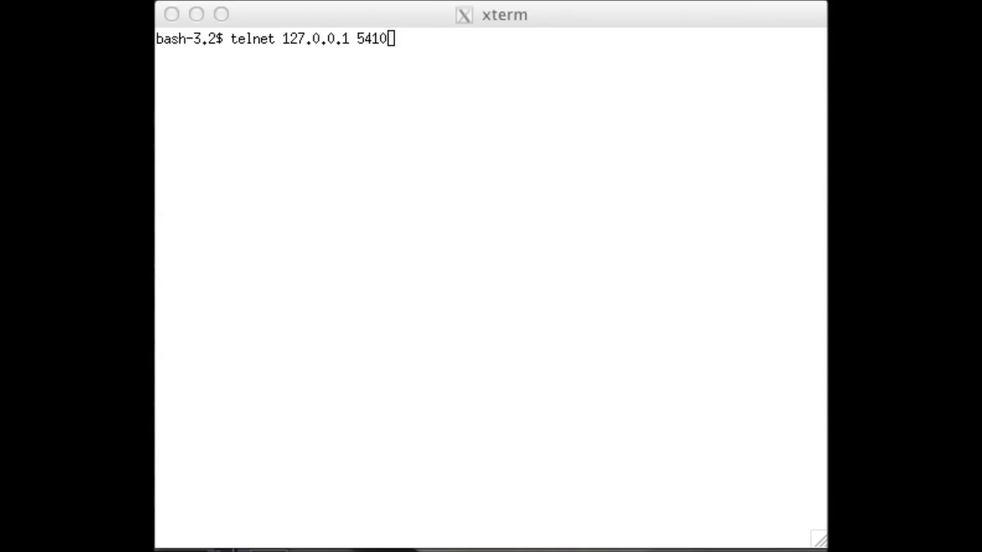